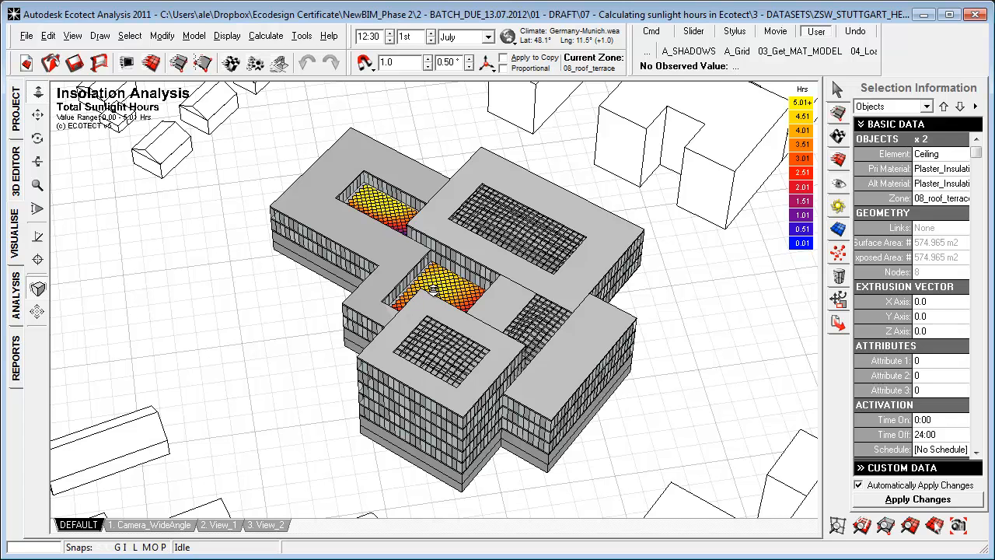
Switch from the shaded view to the 3D Editor and hide the current analysis grid.
right_drag(432, 288, 418, 314)
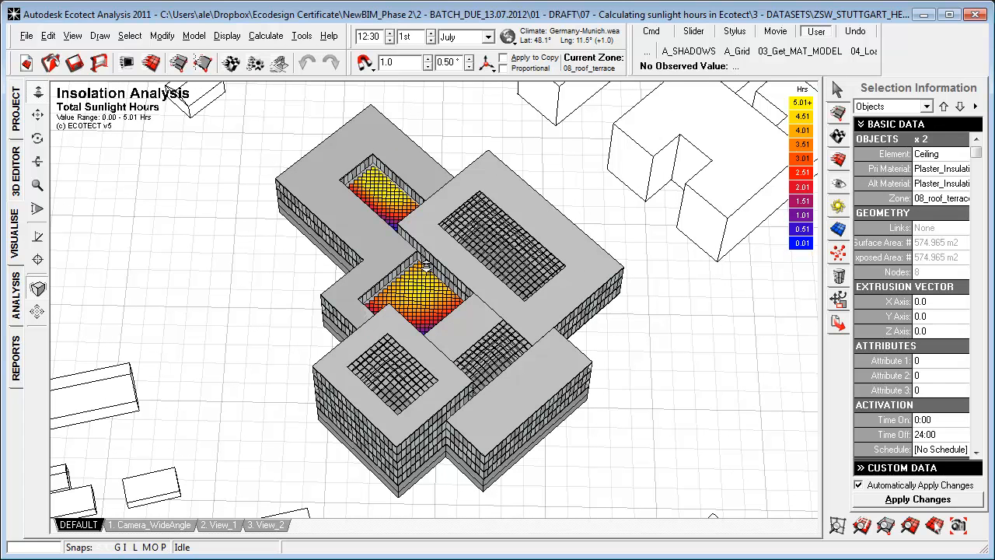
scroll(419, 286, up, 2)
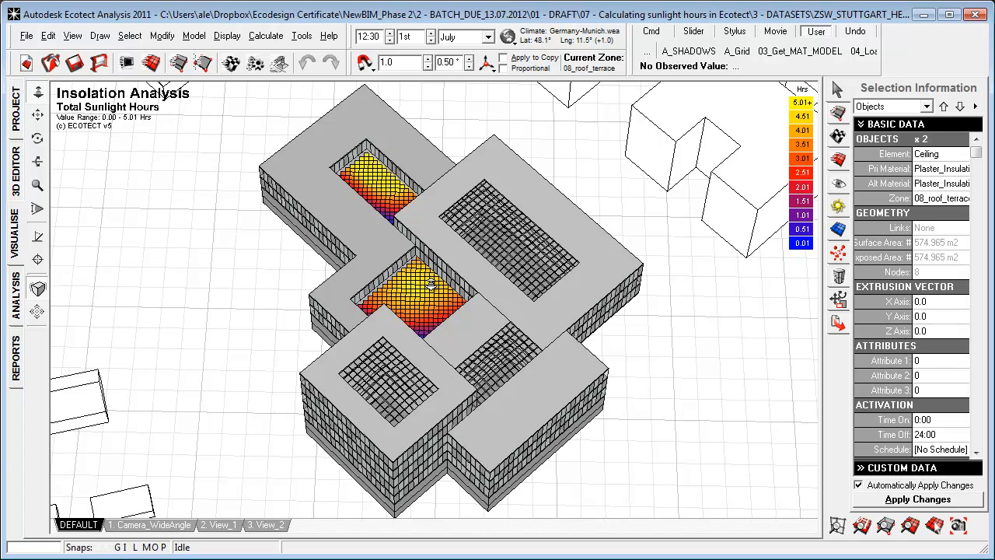
right_drag(378, 211, 375, 191)
click(21, 193)
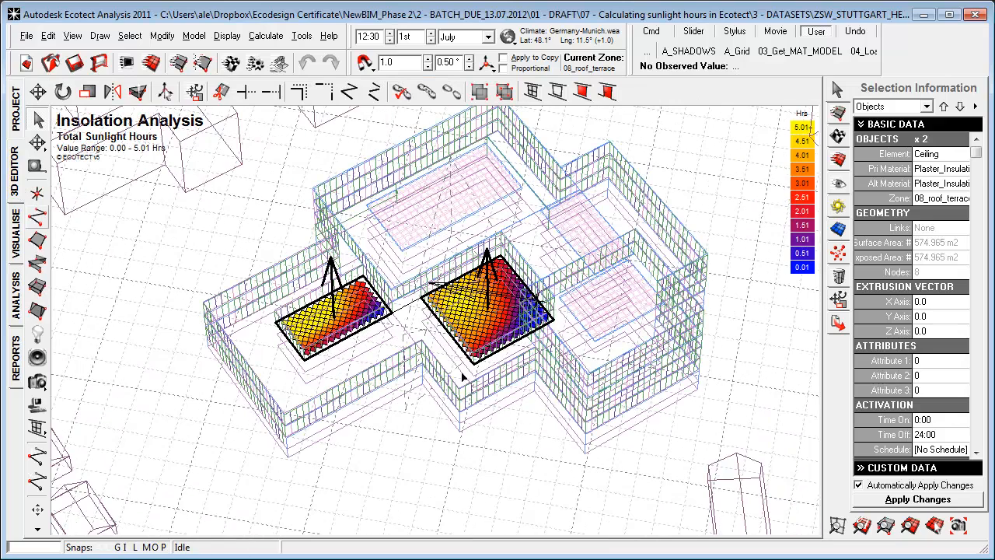
click(835, 231)
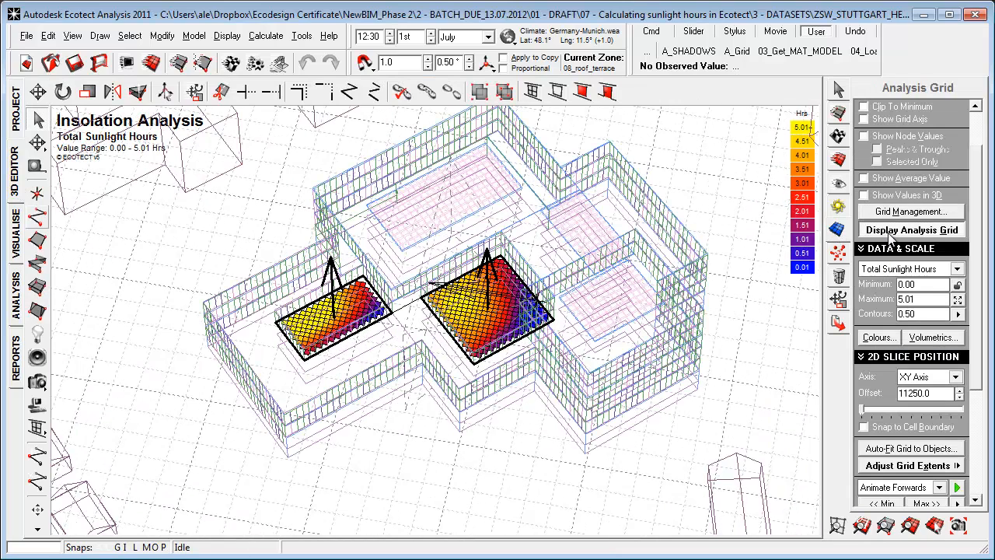
click(892, 232)
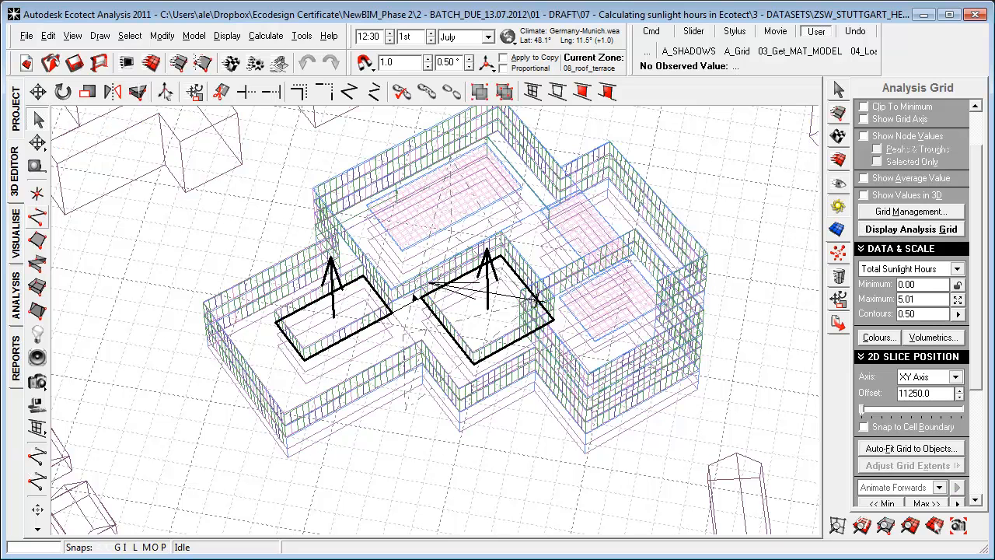
Auto-fit the analysis grid within the selected objects in the XY axis, with a 500 boundary inset and a specific cell size.
click(911, 448)
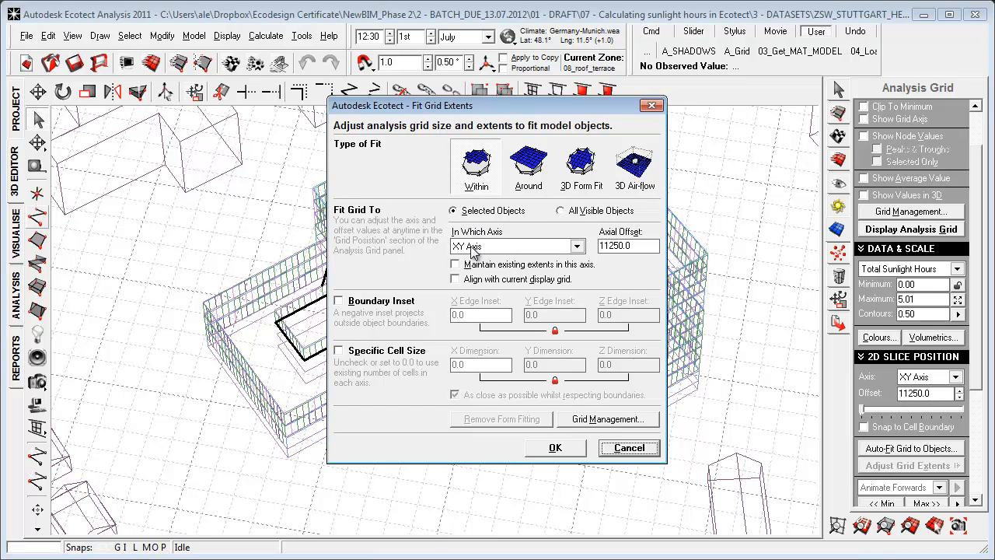
click(341, 302)
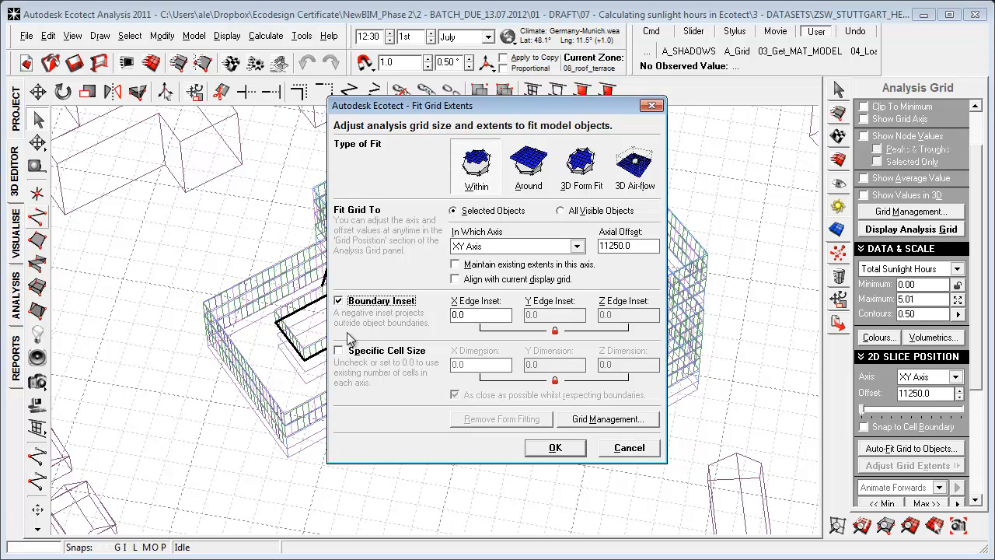
click(377, 352)
drag(477, 316, 382, 319)
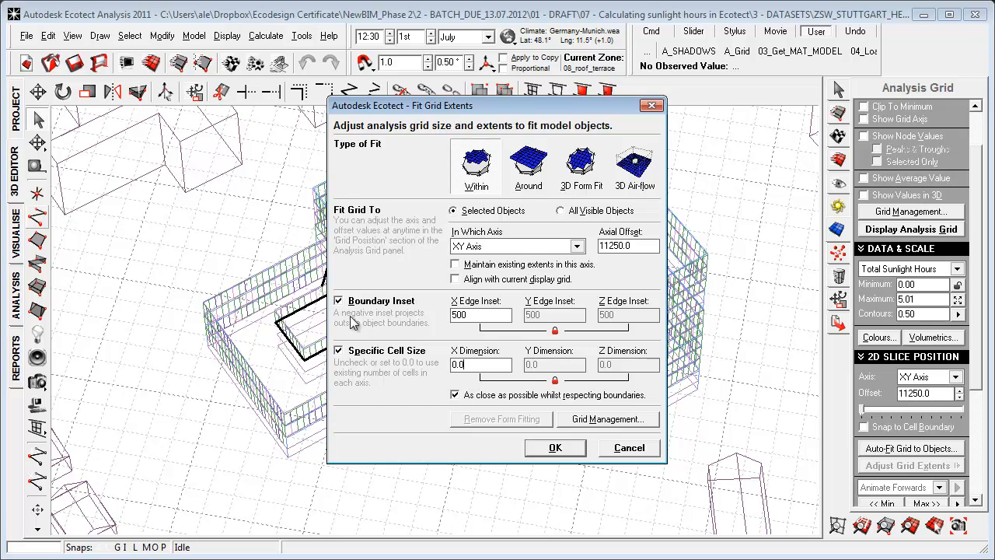
drag(472, 368, 428, 366)
click(555, 447)
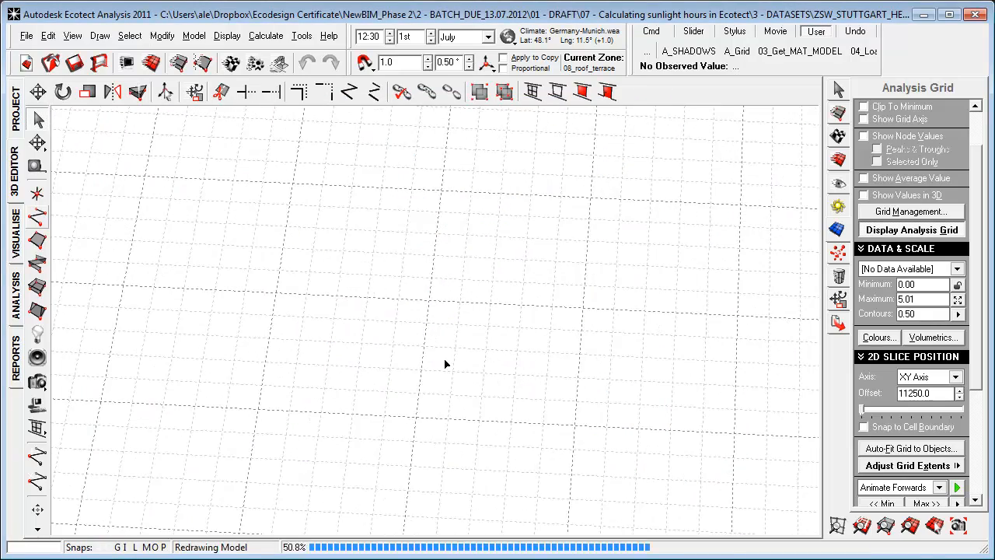
Set the analysis grid's 2D slice offset to 11500 and show the node values on the grid.
drag(865, 415, 832, 418)
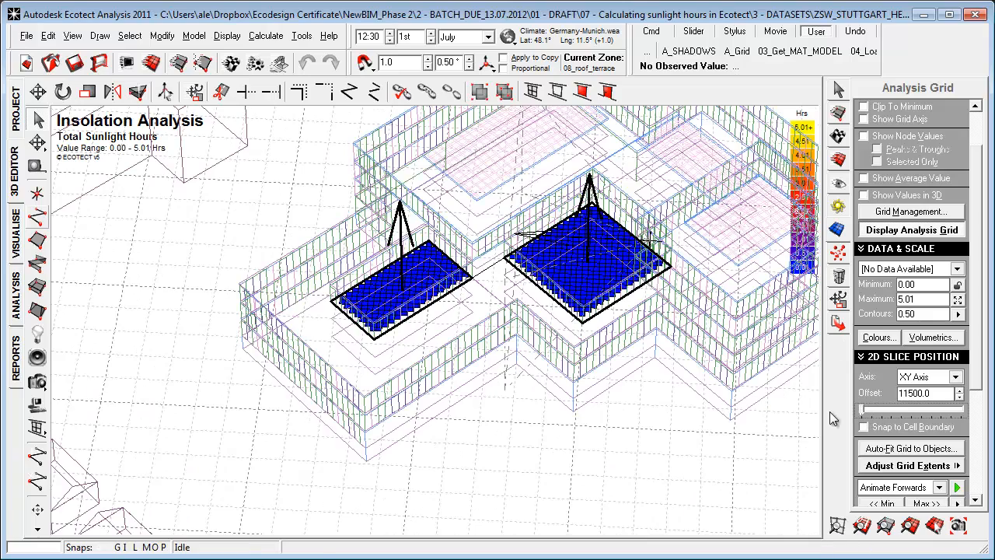
middle_drag(568, 389, 457, 425)
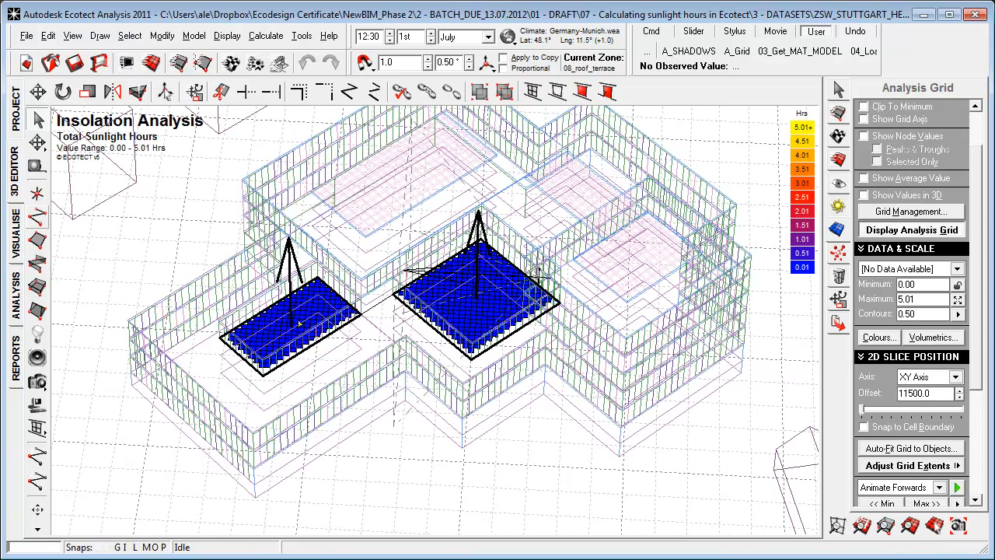
scroll(258, 254, up, 3)
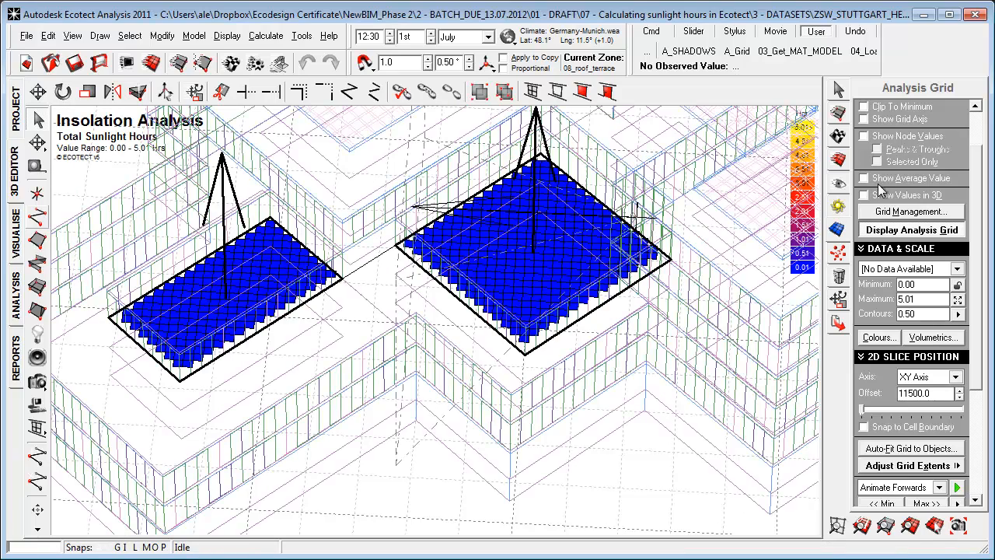
click(864, 136)
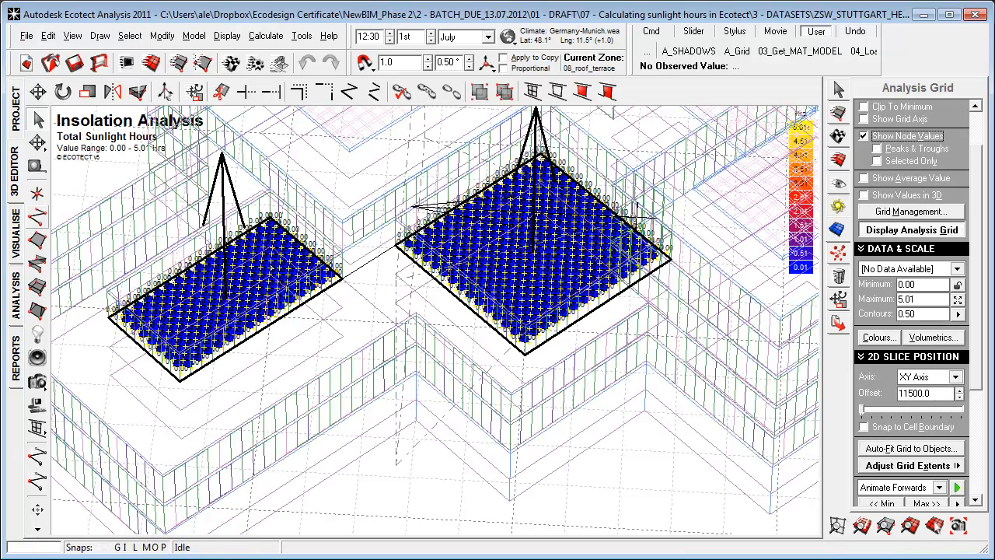
scroll(536, 258, up, 3)
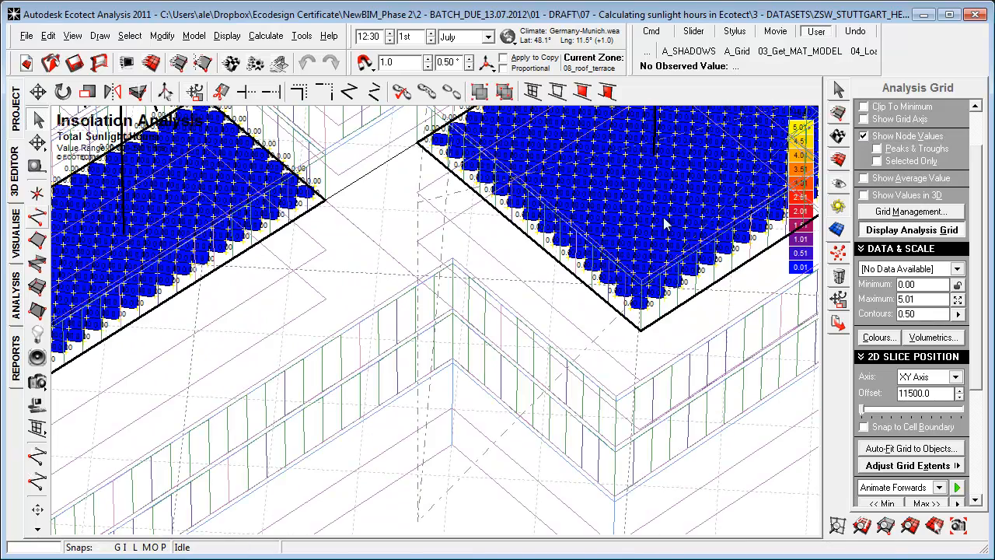
shift+right_drag(553, 285, 455, 442)
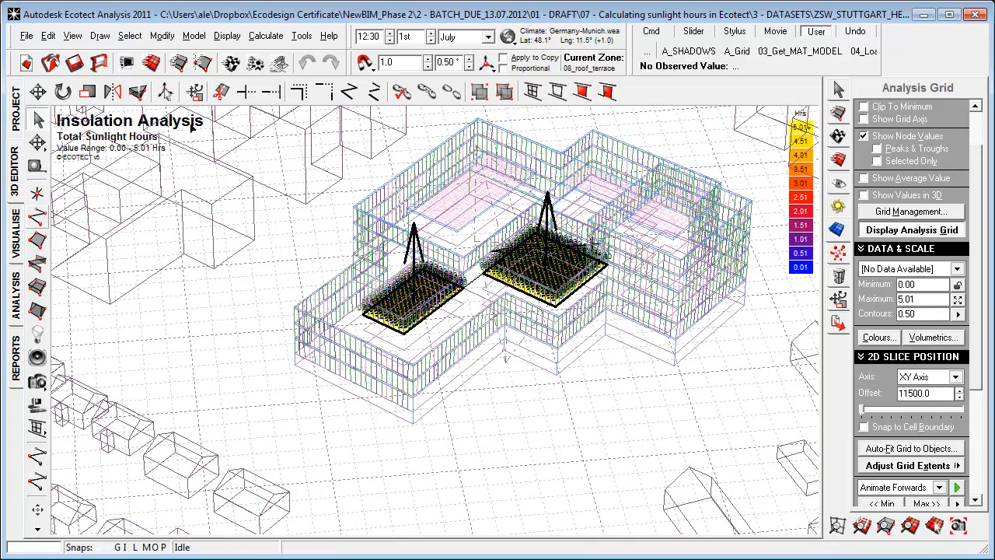
Start a solar access analysis of shading, overshadowing and sunlight hours for a specified period.
click(266, 36)
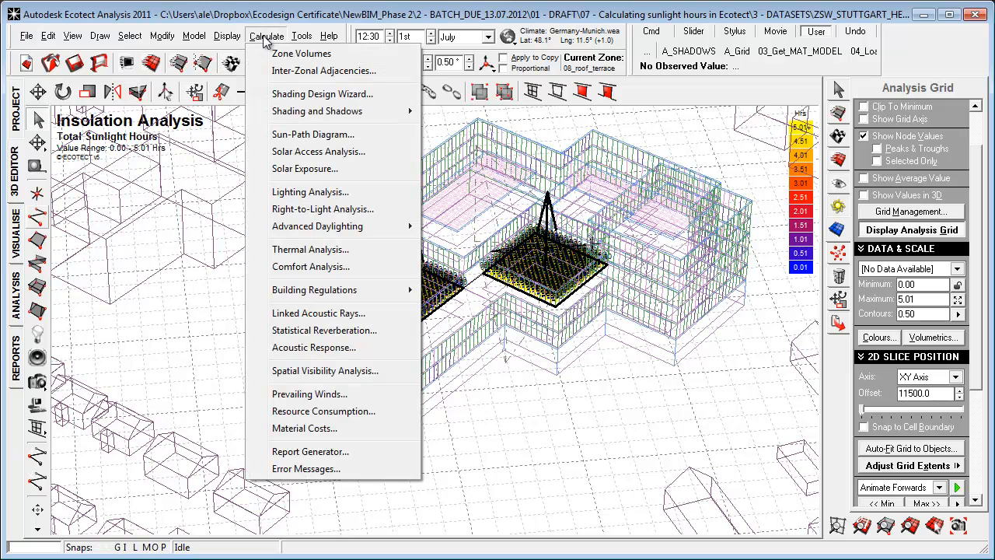
click(333, 153)
click(457, 325)
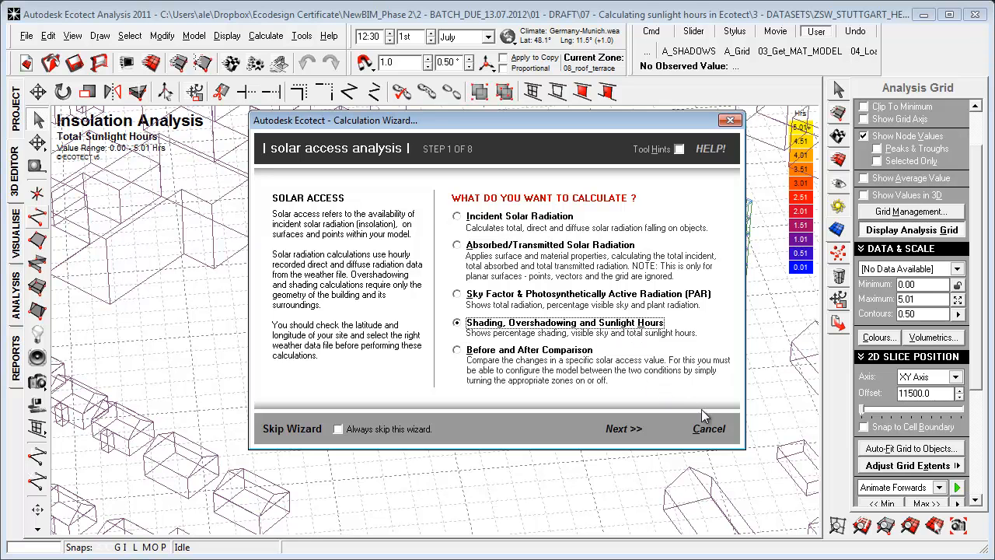
click(622, 429)
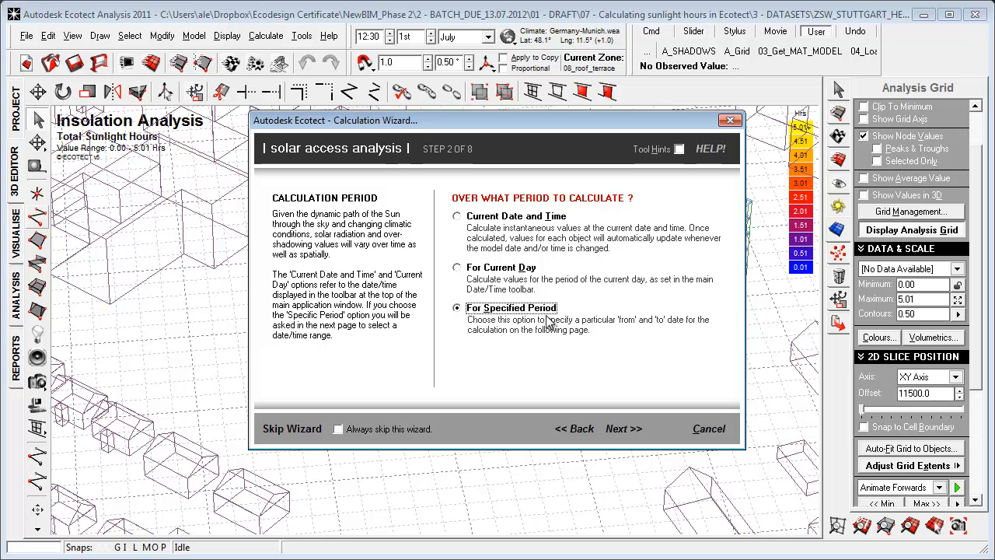
click(623, 429)
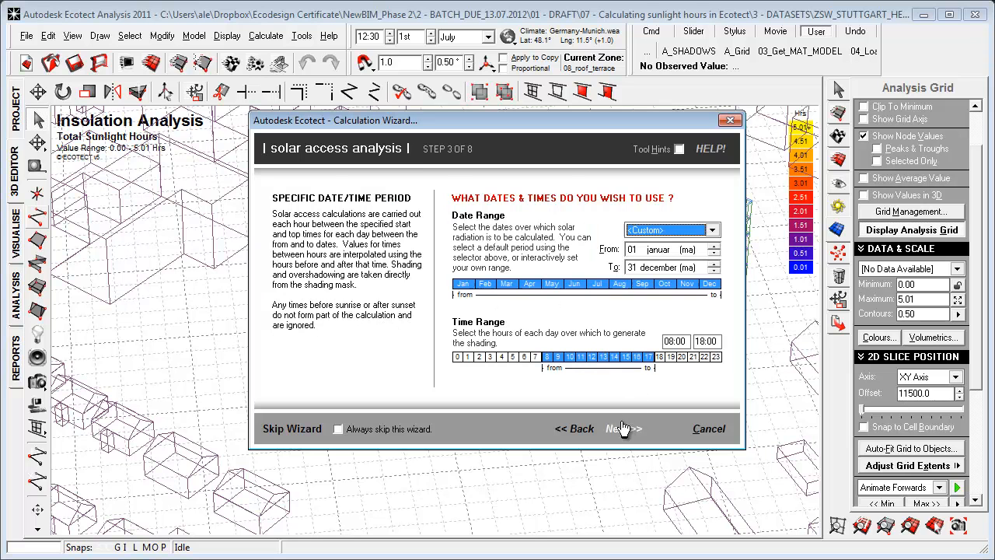
Set the calculation period to Summer with a daily time range from 09:10 to 17:05.
click(542, 287)
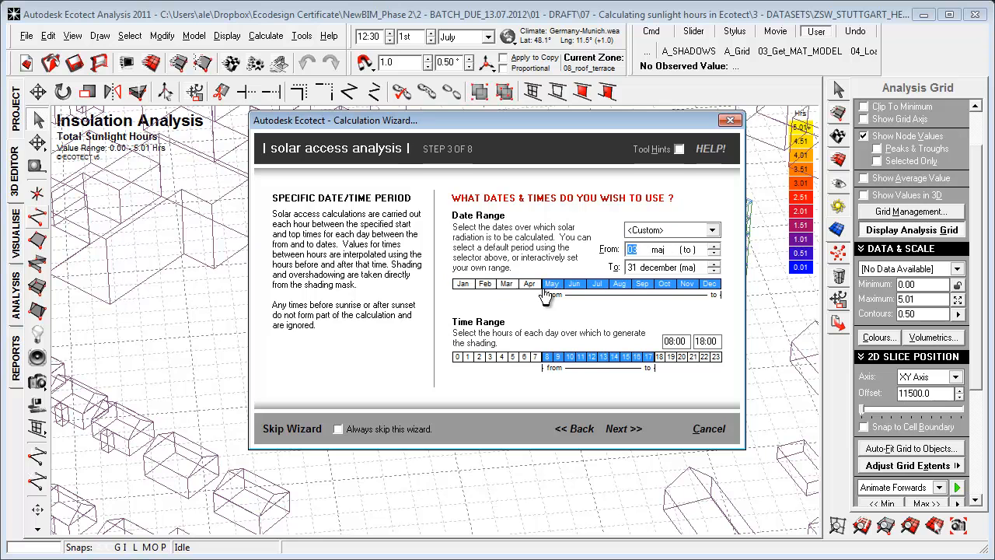
click(679, 230)
click(671, 265)
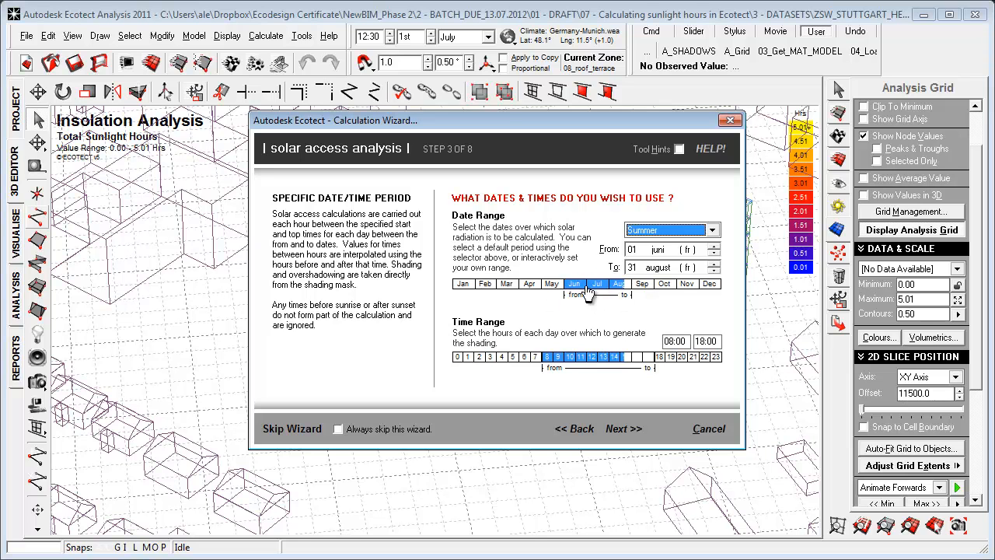
click(557, 365)
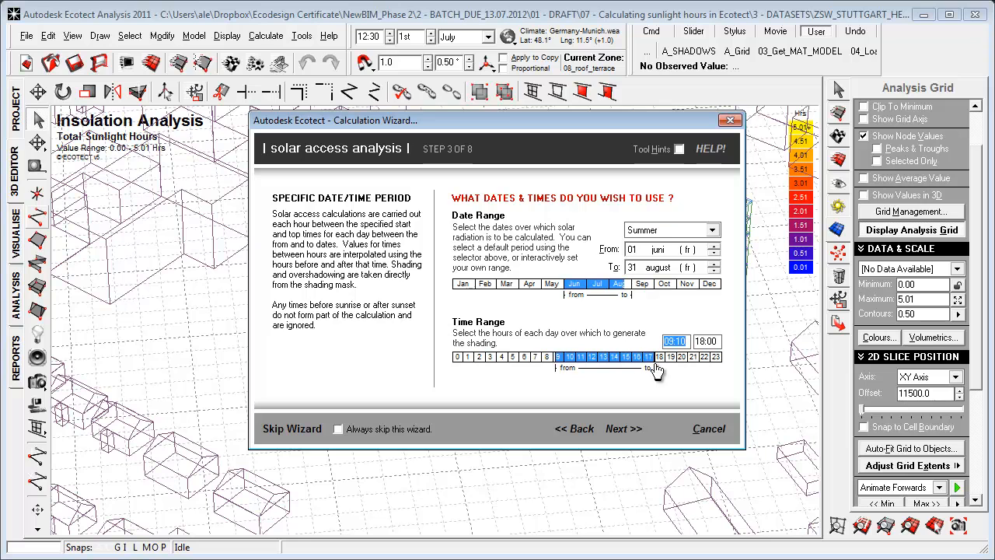
drag(655, 364, 645, 363)
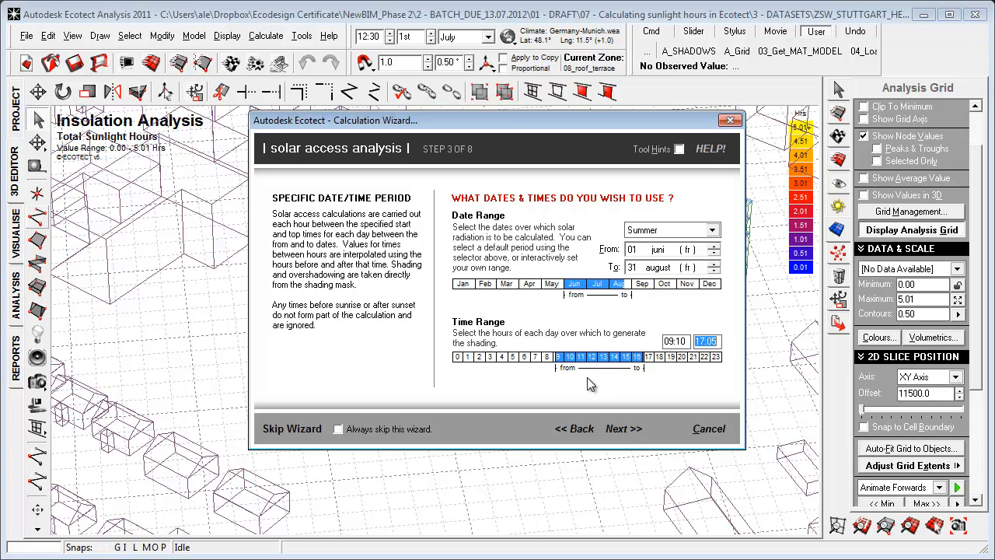
click(623, 429)
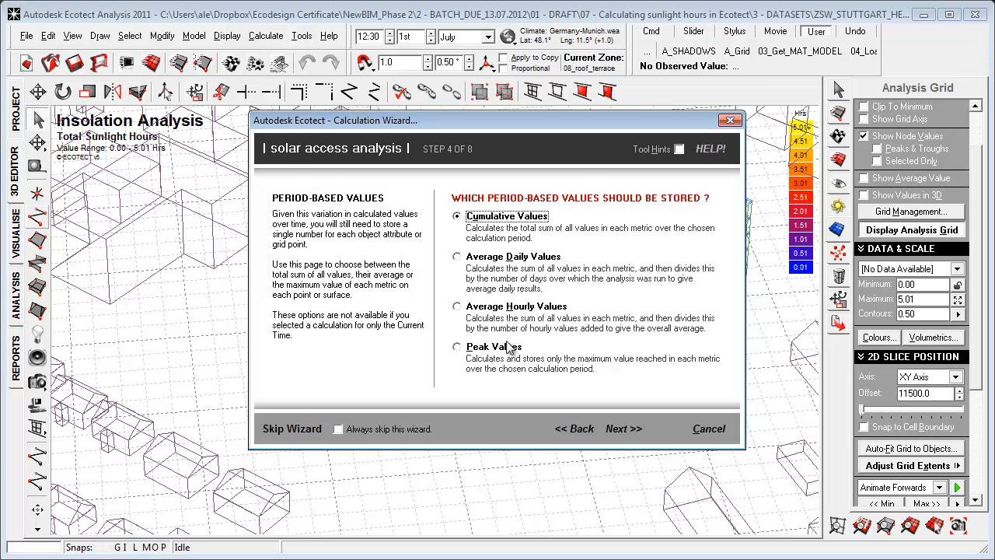
Choose average daily values, keep the analysis grid and detailed shading calculations options, and cancel the calculation wizard.
click(457, 258)
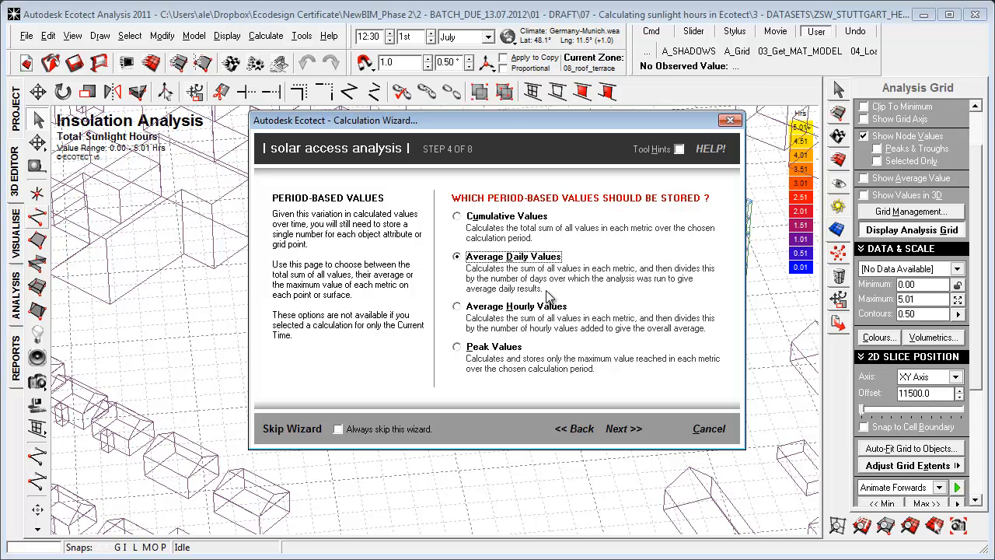
drag(467, 124, 389, 144)
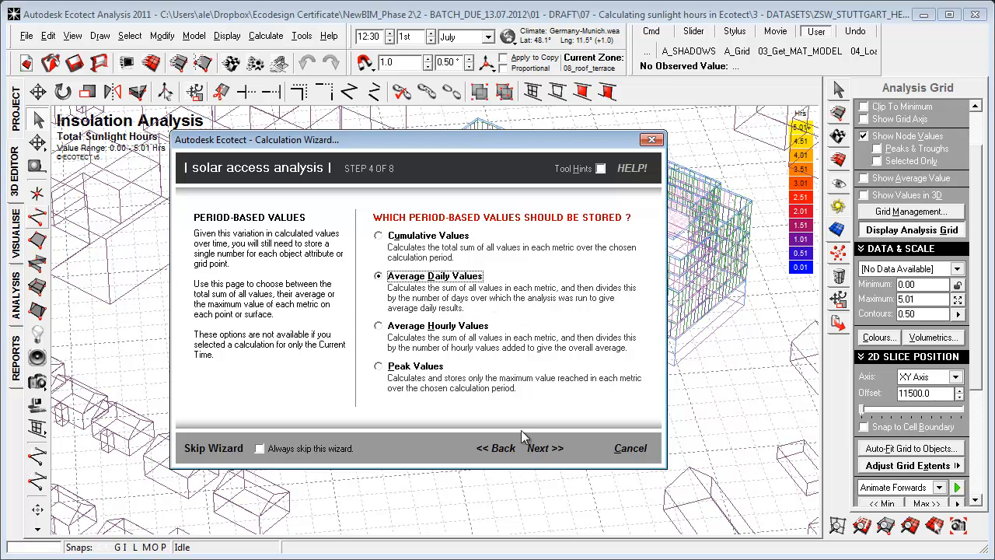
click(542, 451)
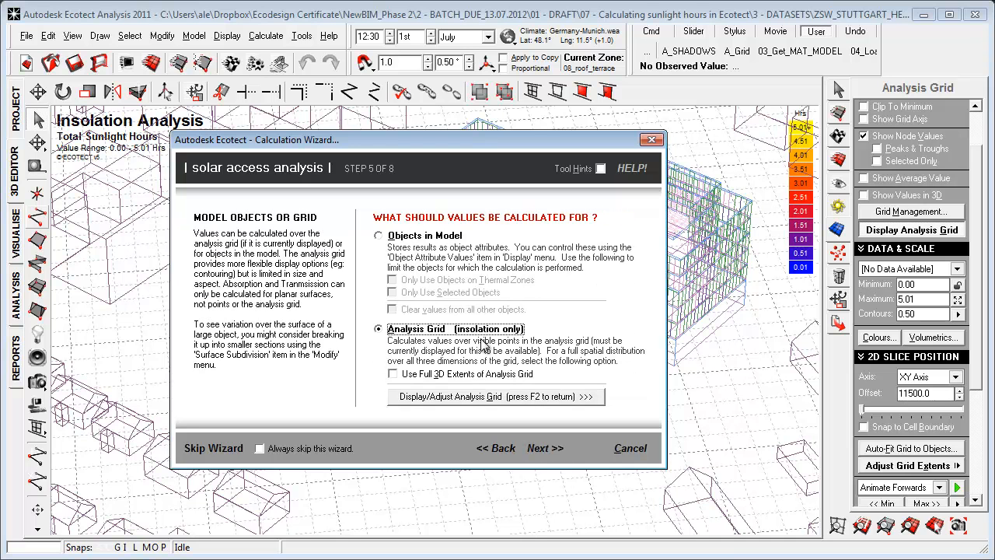
click(548, 455)
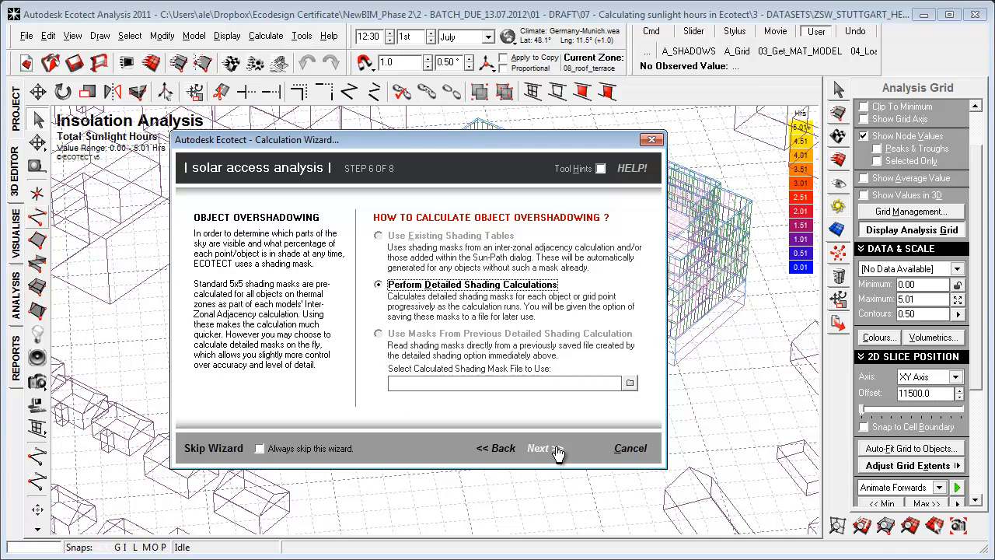
click(630, 449)
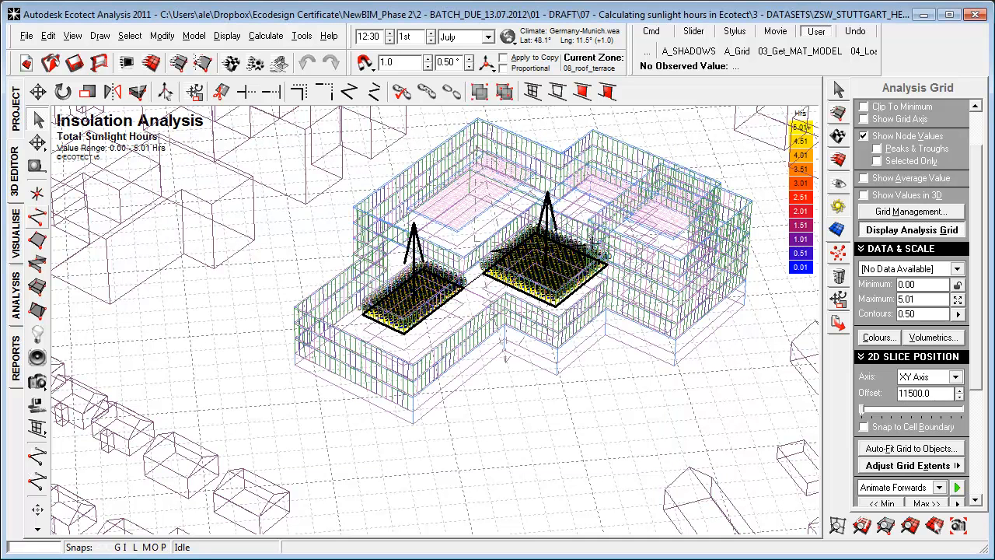
Load the precalculated "Sunlight hours" grid file from the 3 - DATASETS folder into the model.
drag(0, 315, 286, 332)
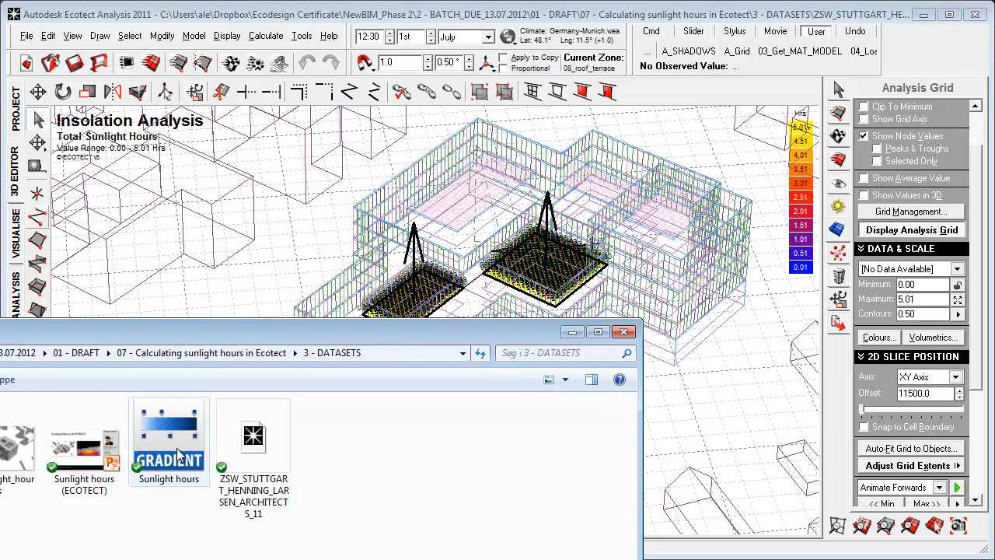
drag(177, 452, 309, 286)
click(556, 327)
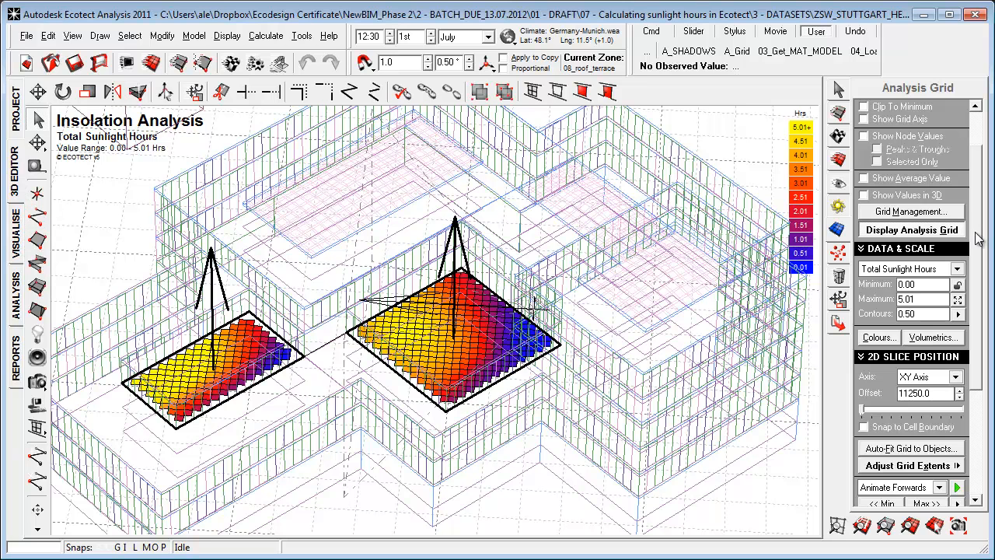
Show contour lines on the analysis grid, turning the gridlines off and back on for comparison.
scroll(977, 239, up, 3)
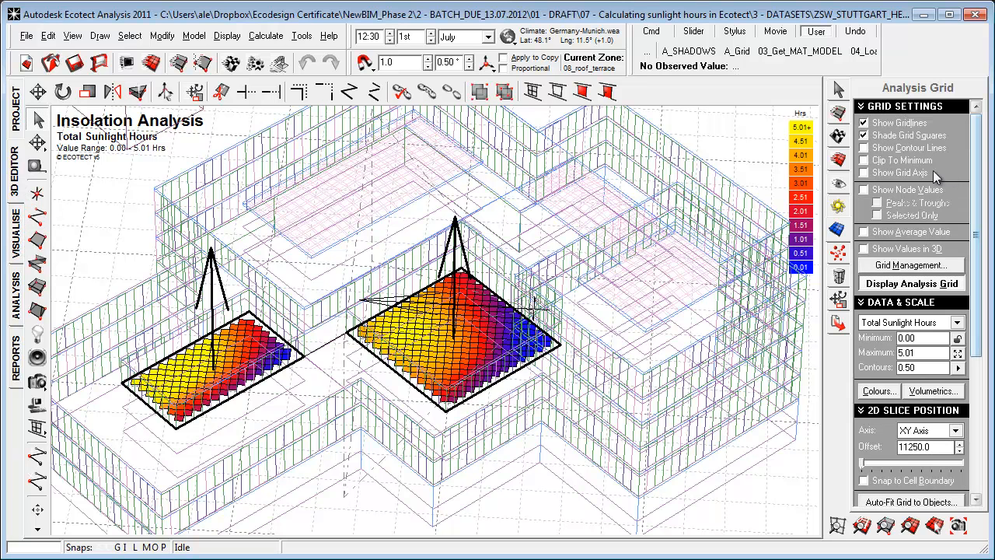
click(865, 124)
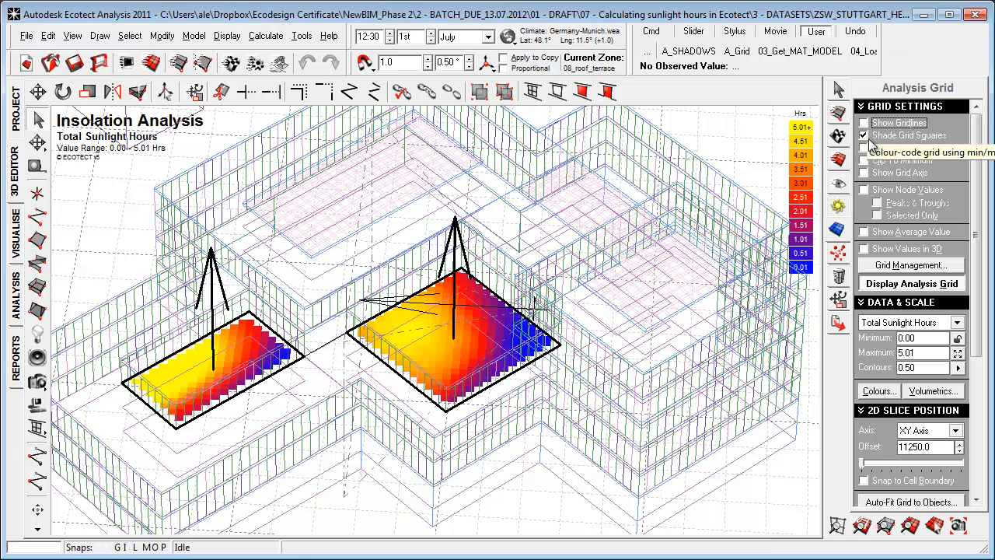
click(863, 148)
click(864, 125)
Compare the grid's Percentage Exposed, Percentage Shaded, Percent Direct and Percent Diffuse data, finishing on Total Sunlight Hours.
drag(977, 304, 977, 384)
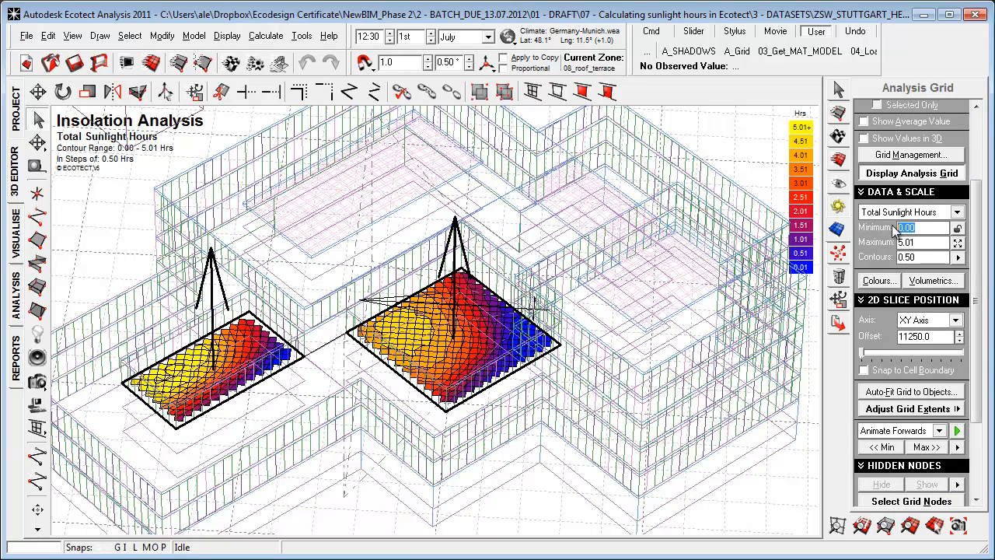
click(935, 217)
click(936, 220)
click(935, 218)
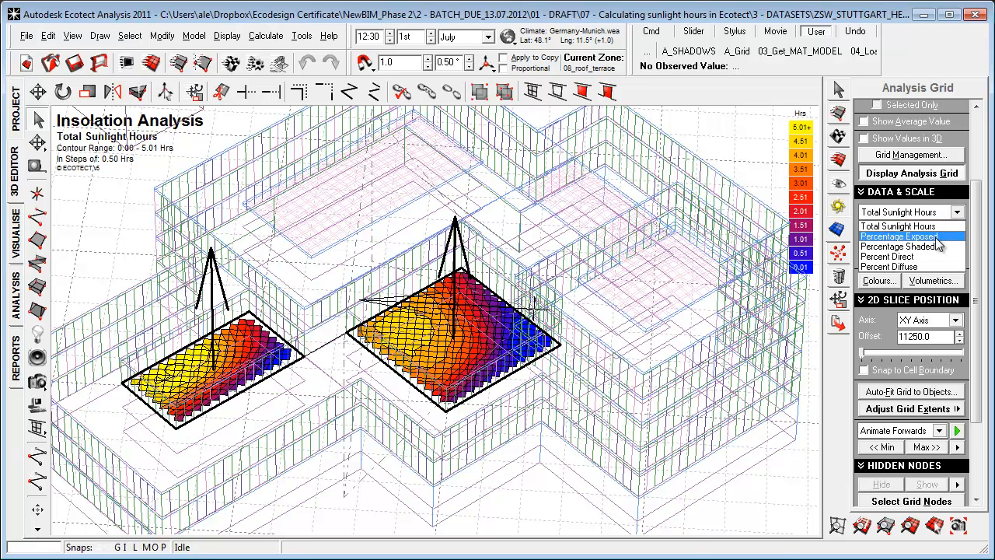
click(935, 238)
scroll(921, 244, down, 1)
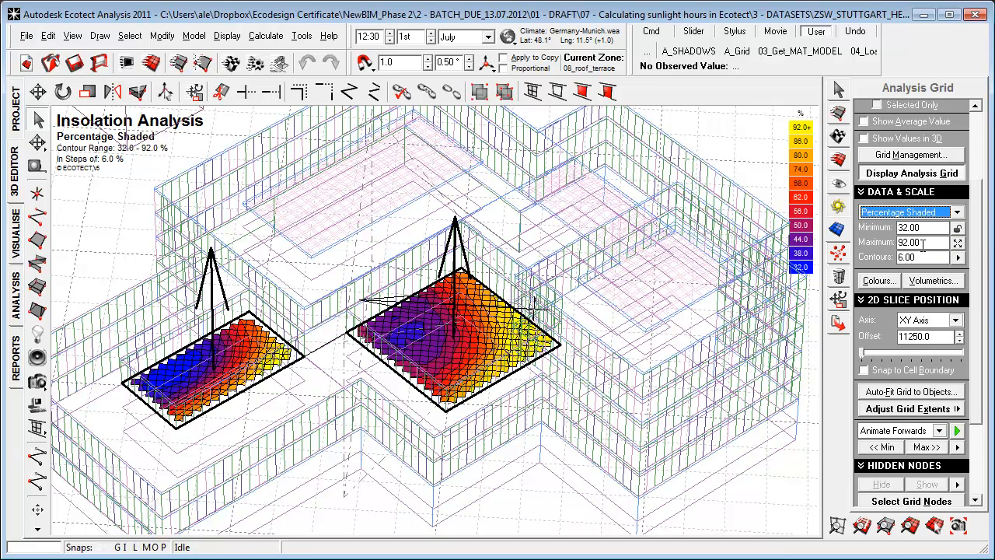
click(930, 217)
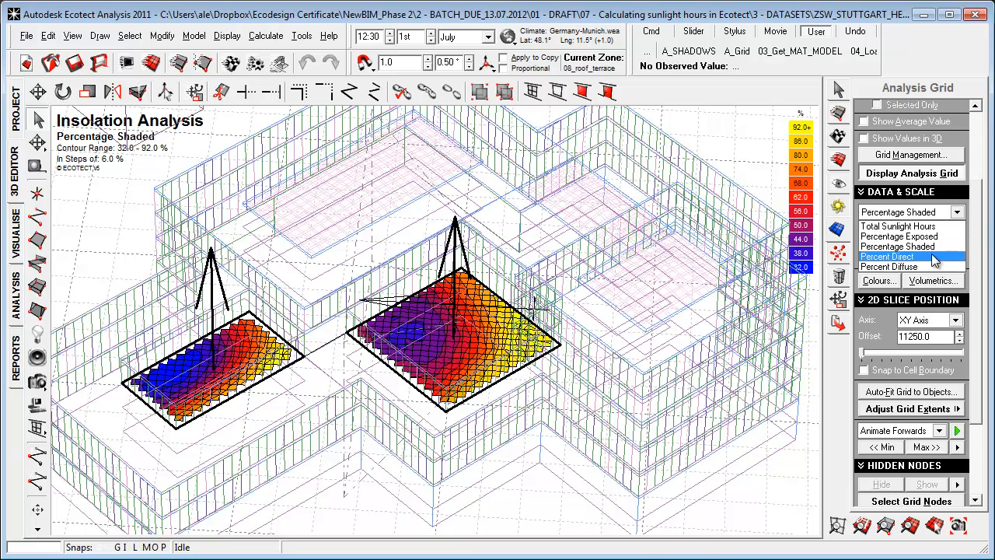
click(935, 257)
click(932, 218)
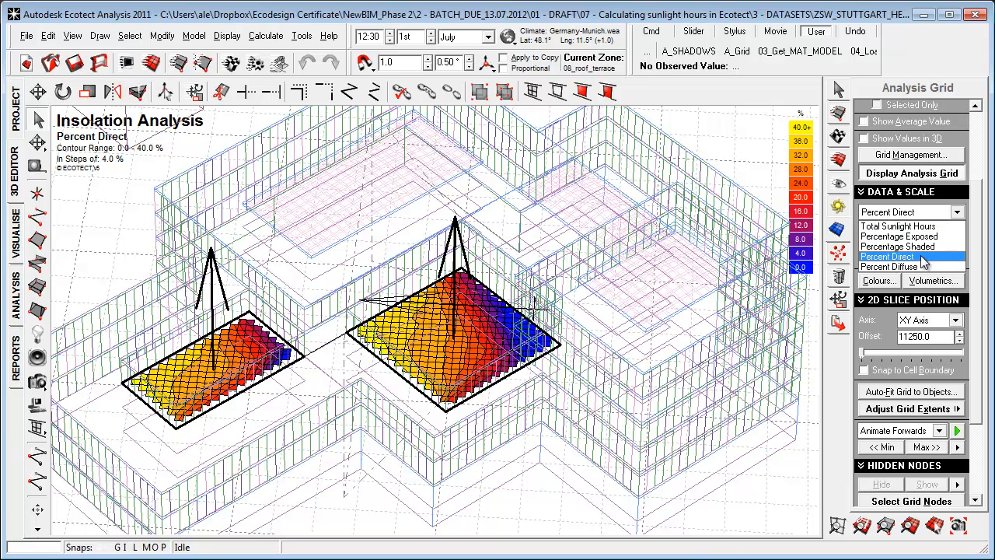
click(918, 268)
key(Down)
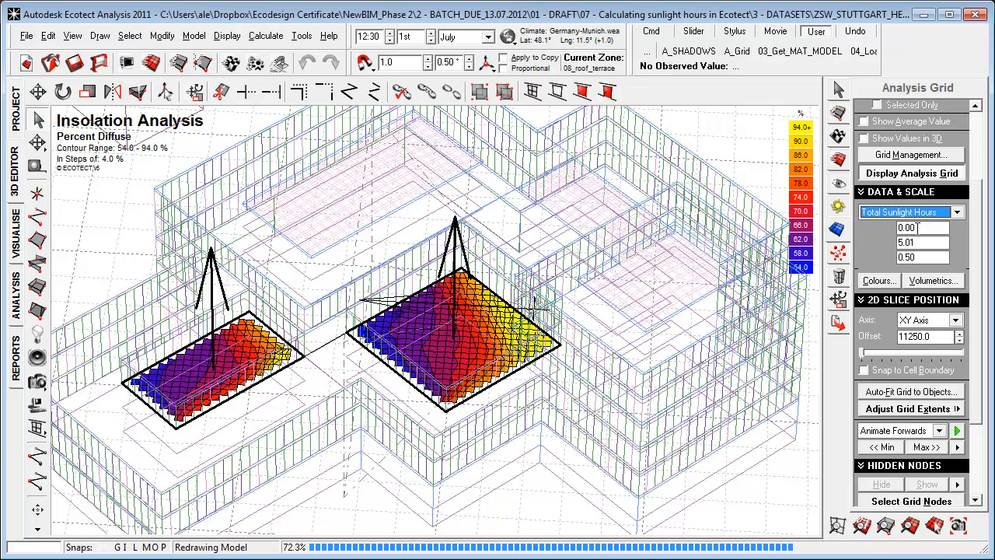
Set the analysis grid's colour scale to a minimum of 2 and a maximum of 5 hours.
drag(928, 227, 890, 227)
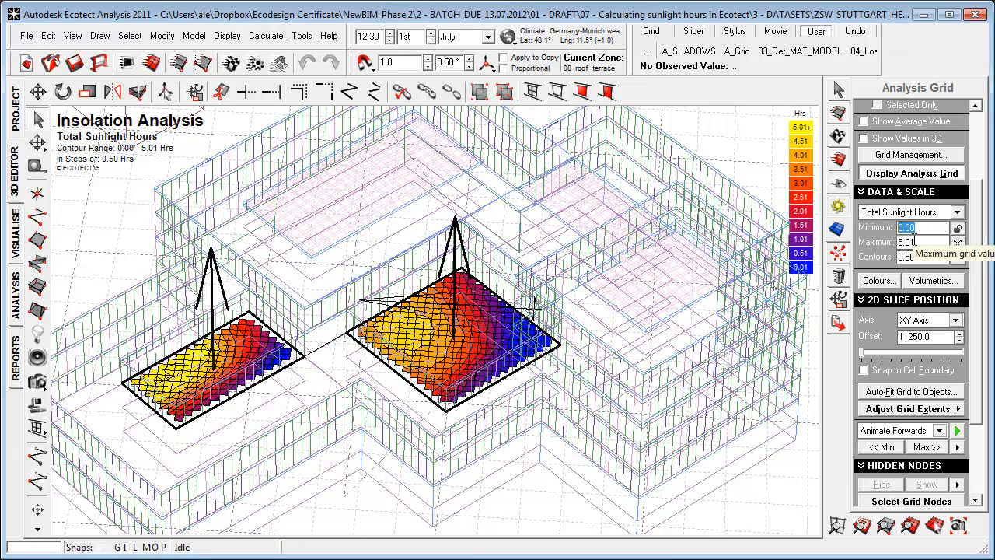
text(2)
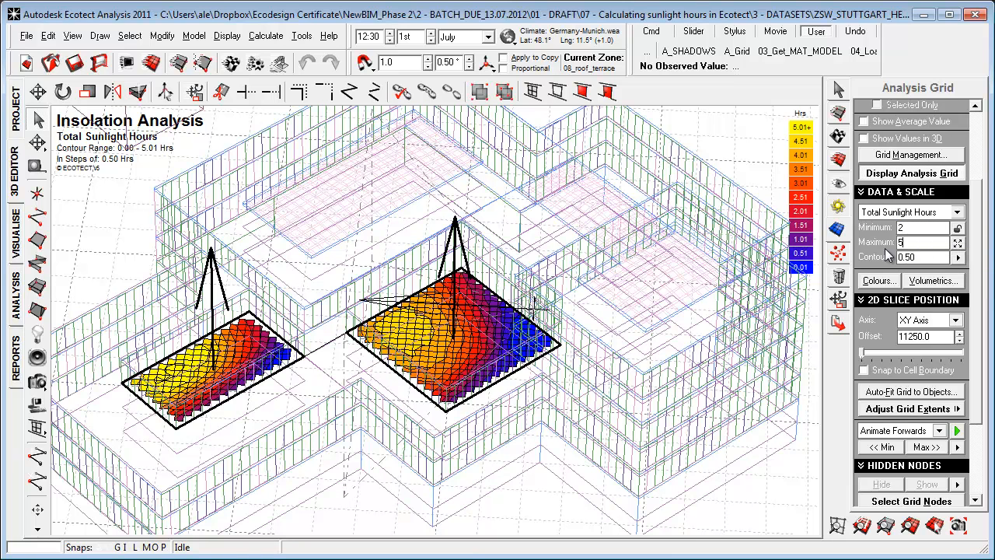
key(Return)
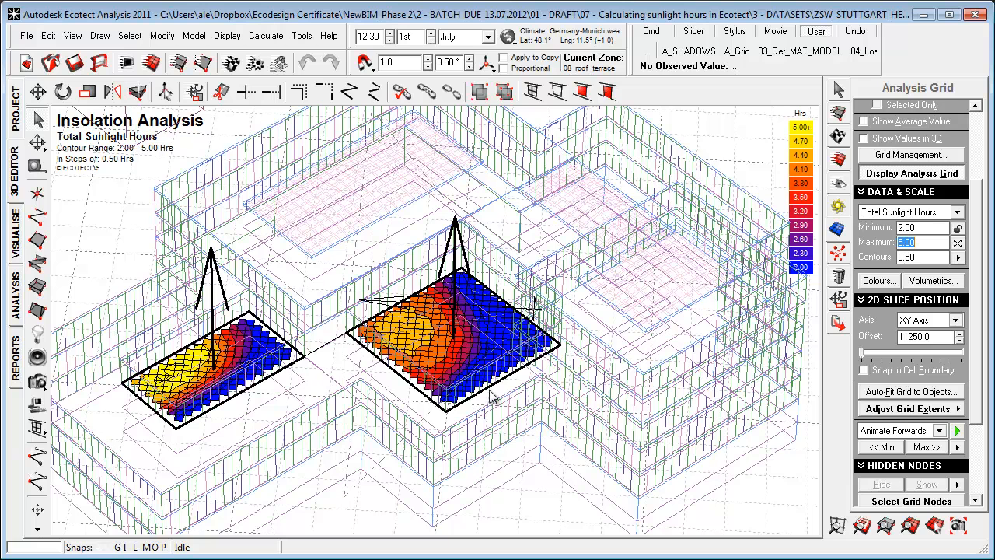
Set the minimum of the grid's colour scale to 0 hours.
drag(920, 228, 900, 227)
text(0)
key(Return)
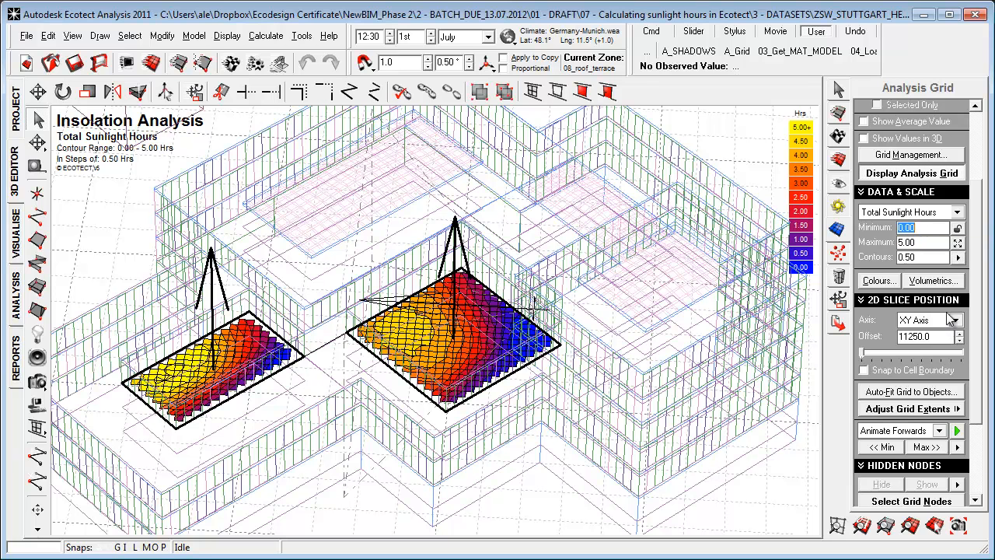
Examine the sunlight results in the rendered visualisation from the saved camera views, ending in the 3D editor.
click(16, 233)
right_drag(210, 337, 274, 368)
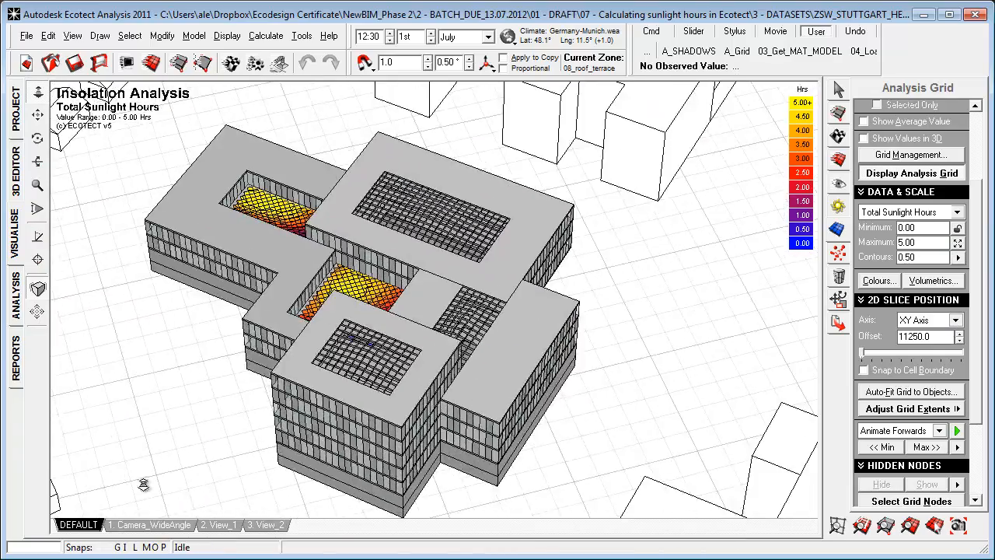
click(156, 527)
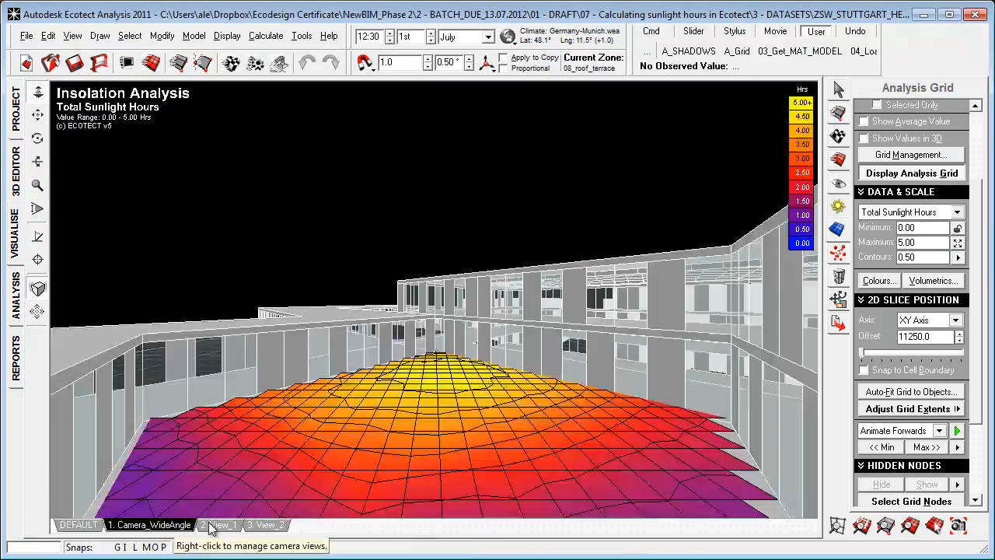
click(214, 526)
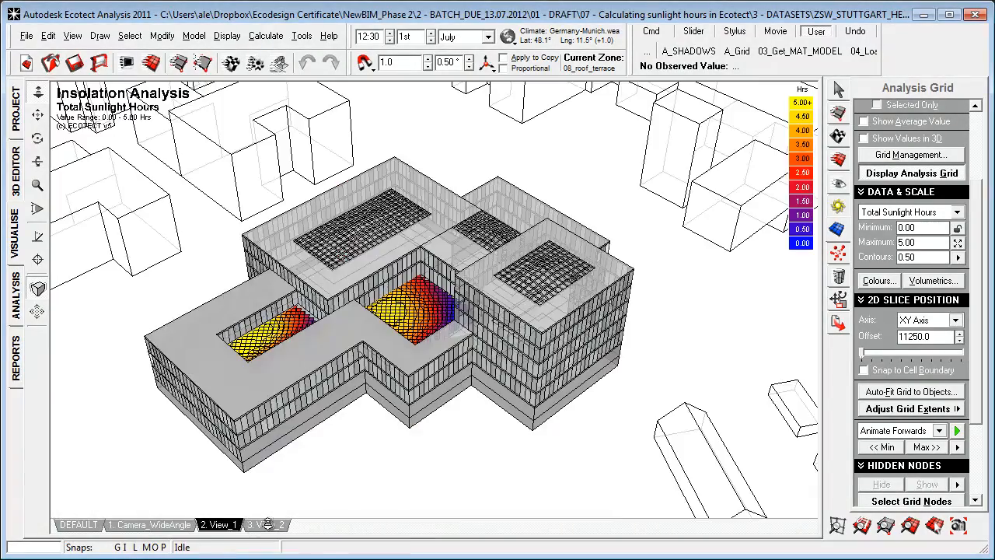
click(266, 525)
click(17, 172)
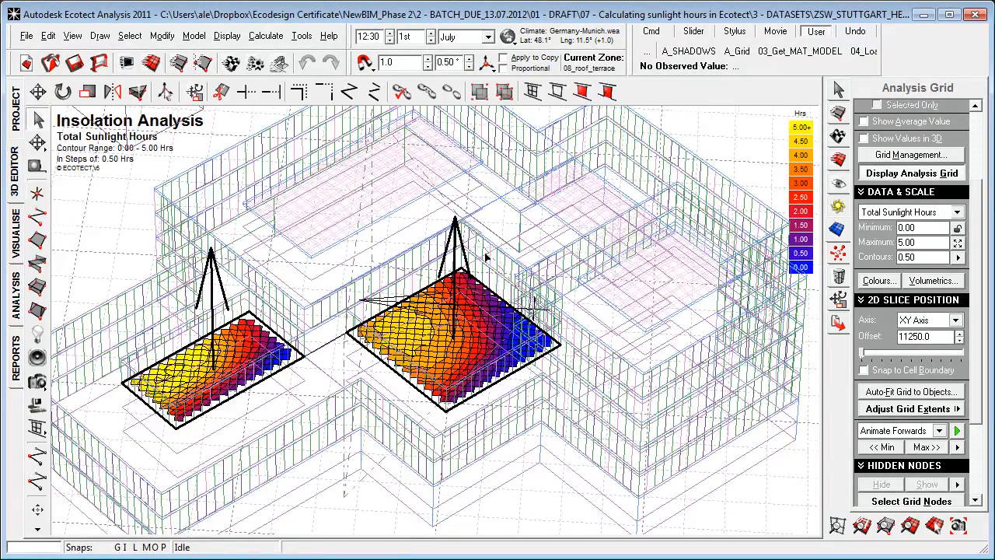
Display the average value and the individual node values on the analysis grid.
scroll(487, 257, down, 3)
scroll(979, 224, up, 3)
click(864, 232)
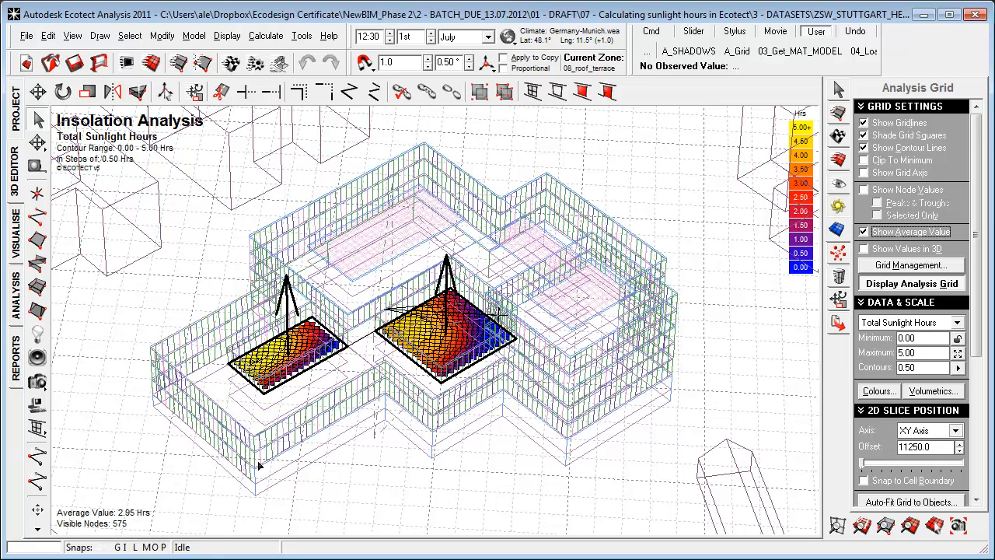
click(367, 441)
click(868, 196)
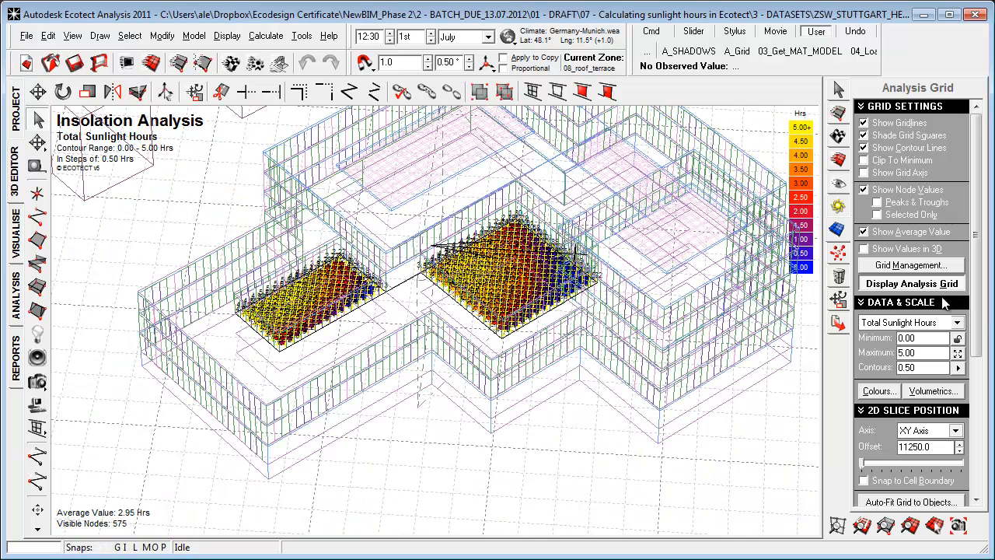
Analyse the Total Sunlight Hours data from the grid management settings to generate a grid analysis report.
scroll(952, 342, down, 1)
scroll(956, 365, up, 1)
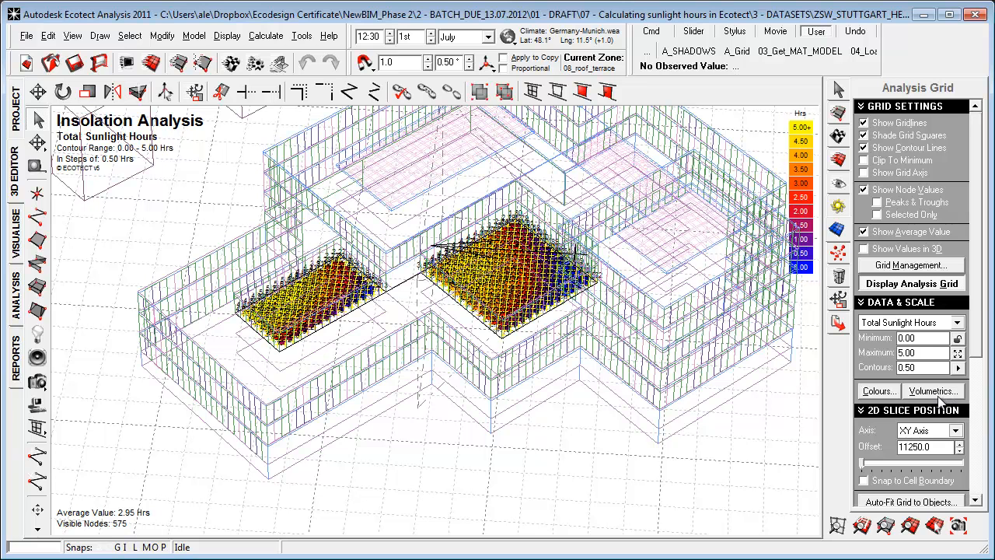
click(937, 266)
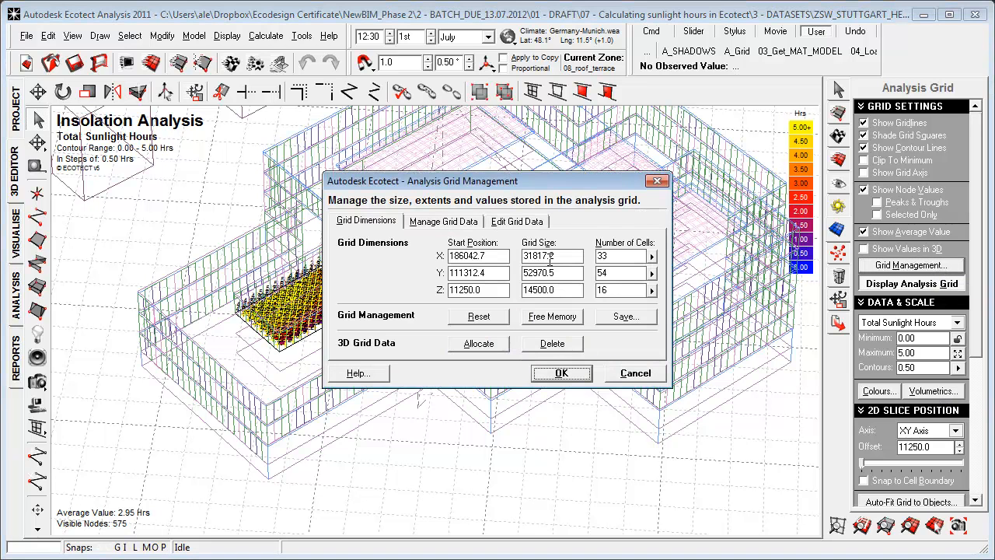
click(452, 223)
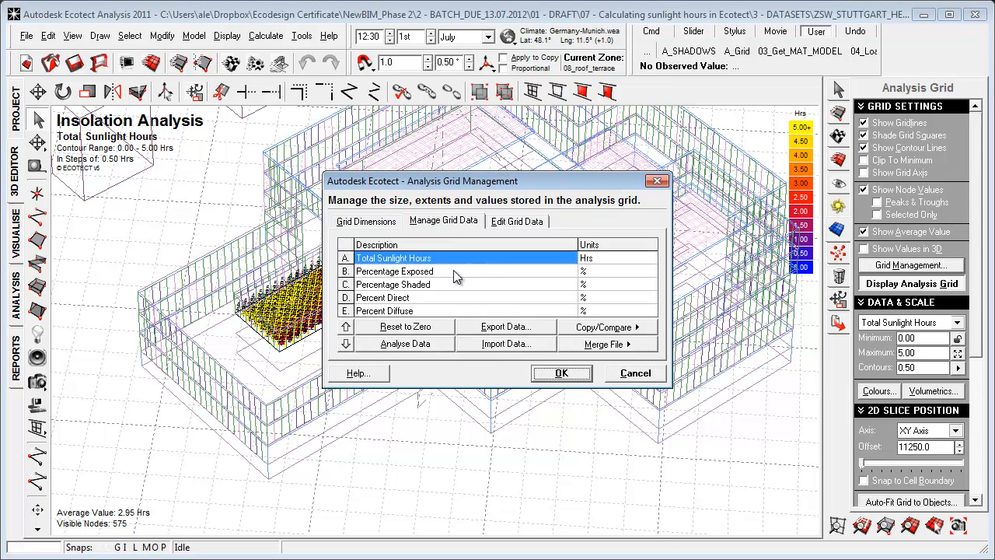
click(426, 347)
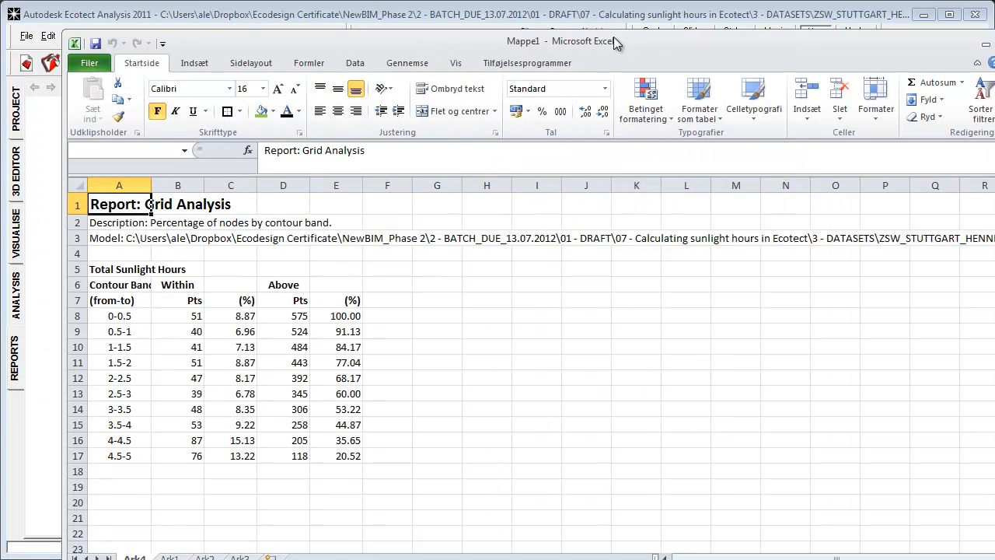
Widen column A of the Excel report, inspect its contour bands, and switch back to the Ecotect model.
drag(151, 185, 237, 187)
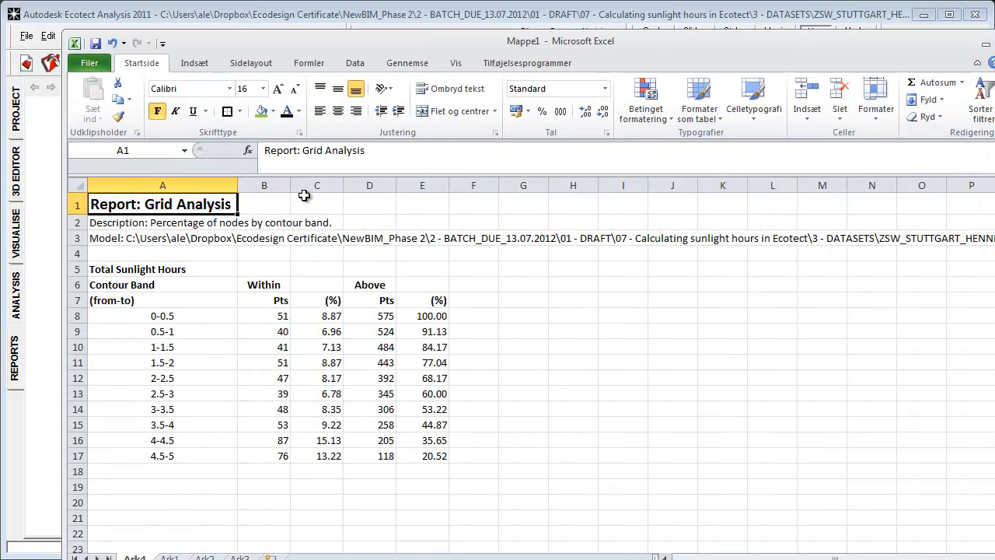
click(169, 315)
click(167, 331)
click(200, 375)
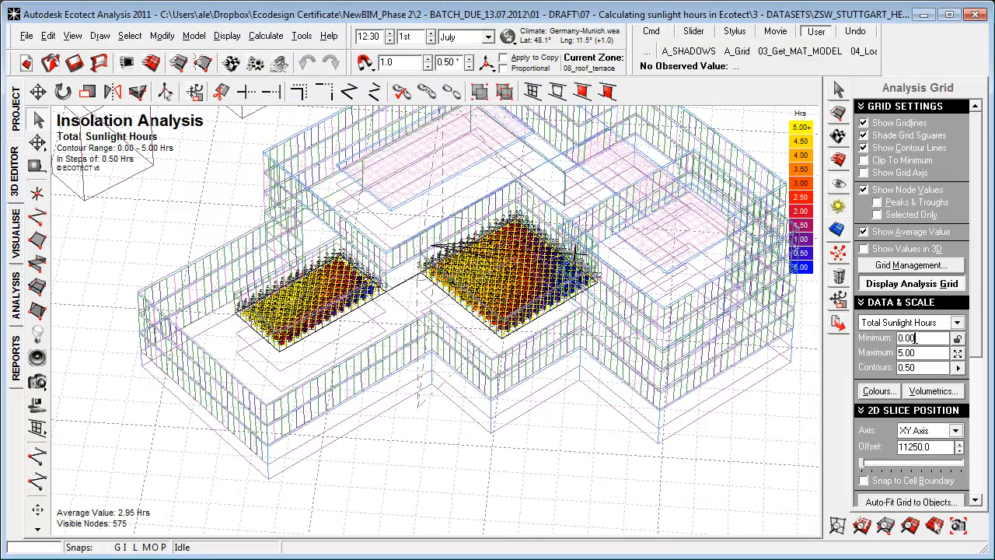
right_drag(332, 406, 320, 403)
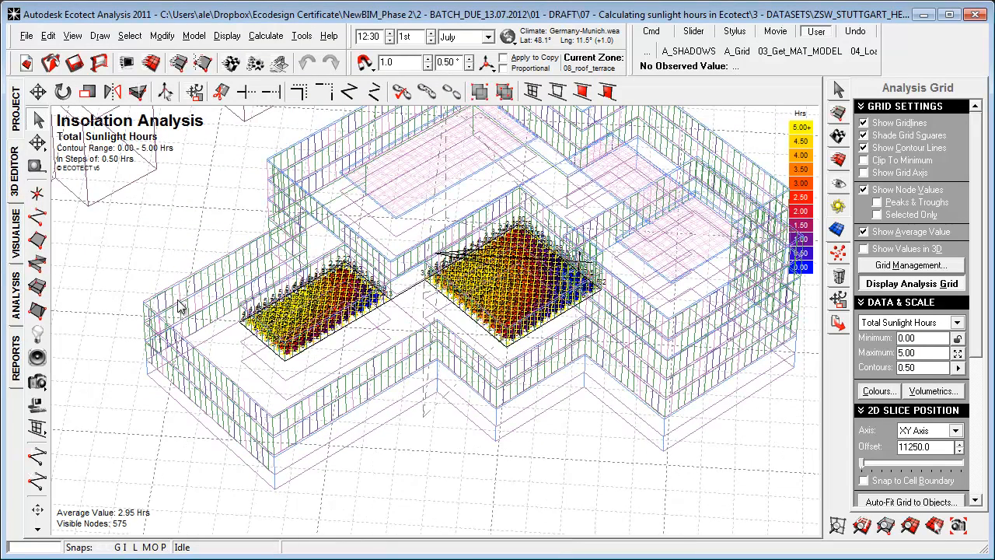